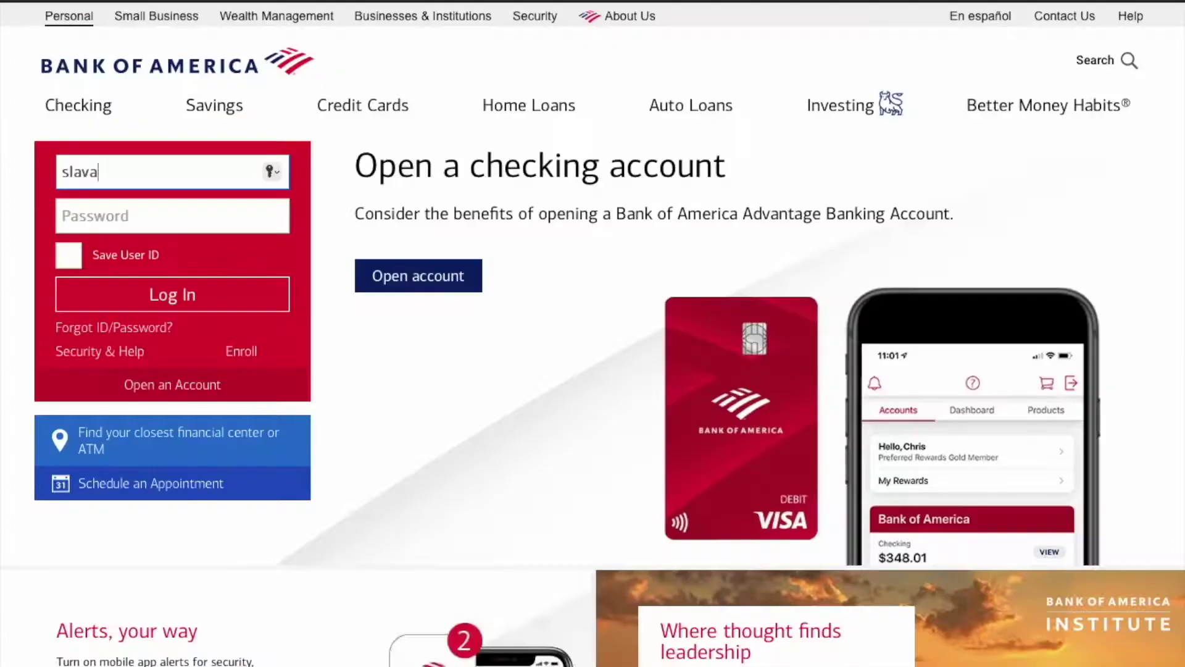
{"action": "type", "text": "_money"}
- Sign in to Online Banking with the User ID and password
{"action": "key", "text": "Tab"}
{"action": "type", "text": "****"}
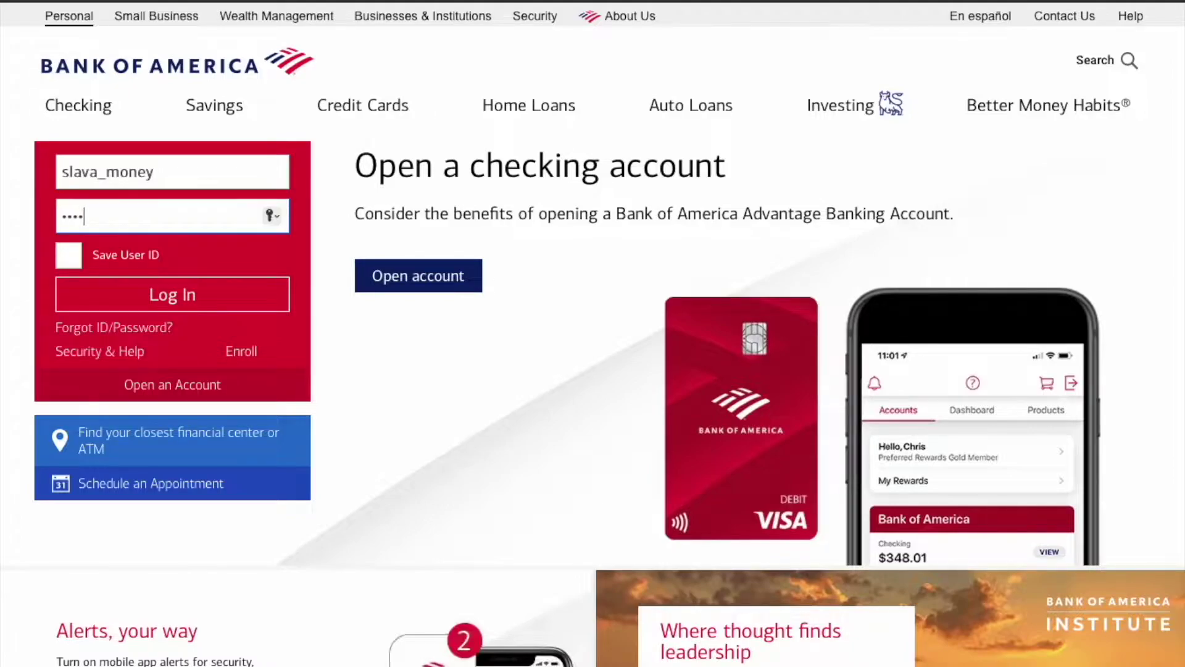
{"action": "type", "text": "********"}
{"action": "type", "text": "**"}
{"action": "left_click", "coordinate": [157, 294]}
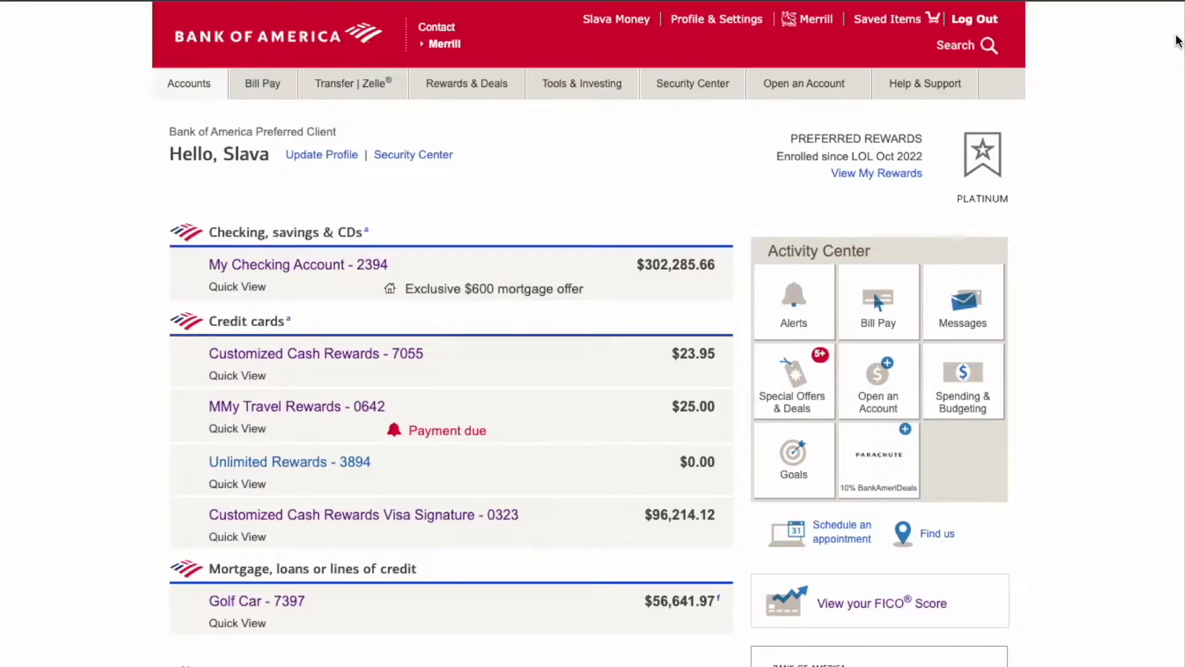
{"action": "mouse_move", "coordinate": [353, 84]}
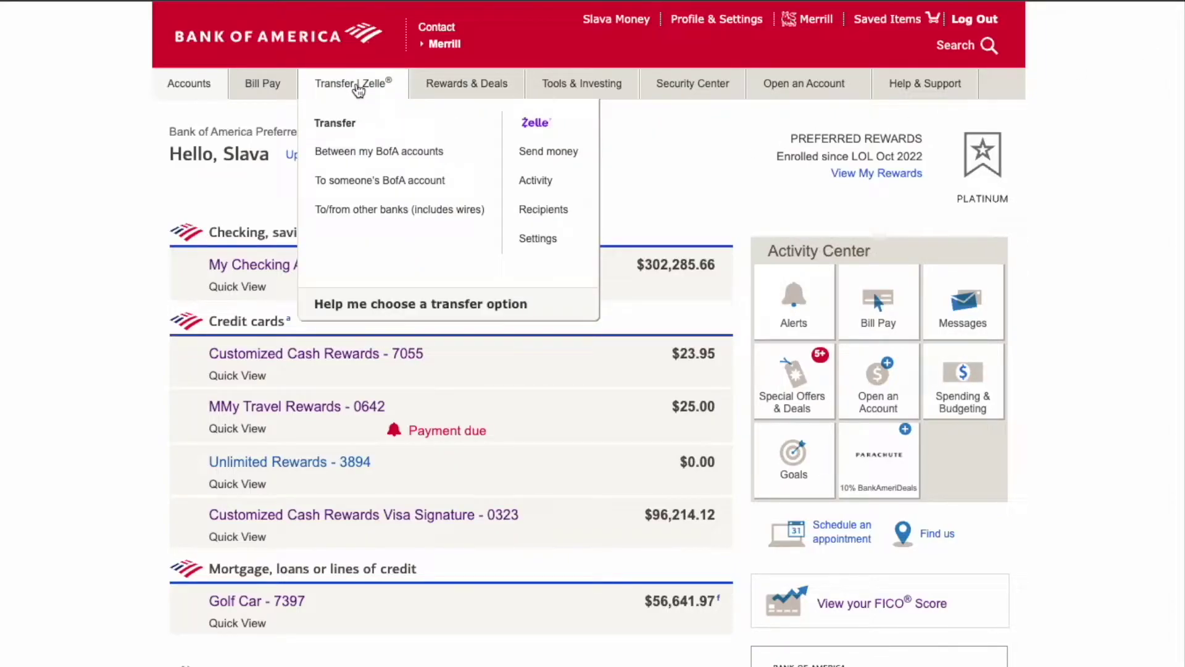
- Go to the 'To/from other banks (includes wires)' transfer option
{"action": "left_click", "coordinate": [363, 210]}
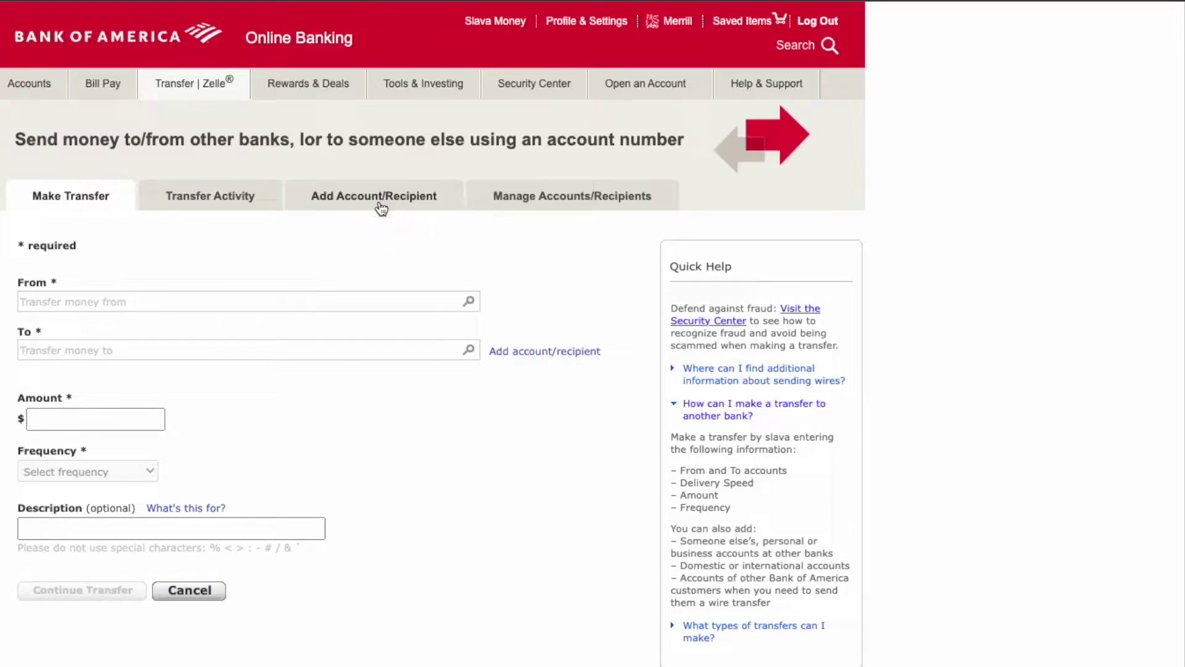
- Begin adding an external account and submit the texted authorization code
{"action": "left_click", "coordinate": [380, 209]}
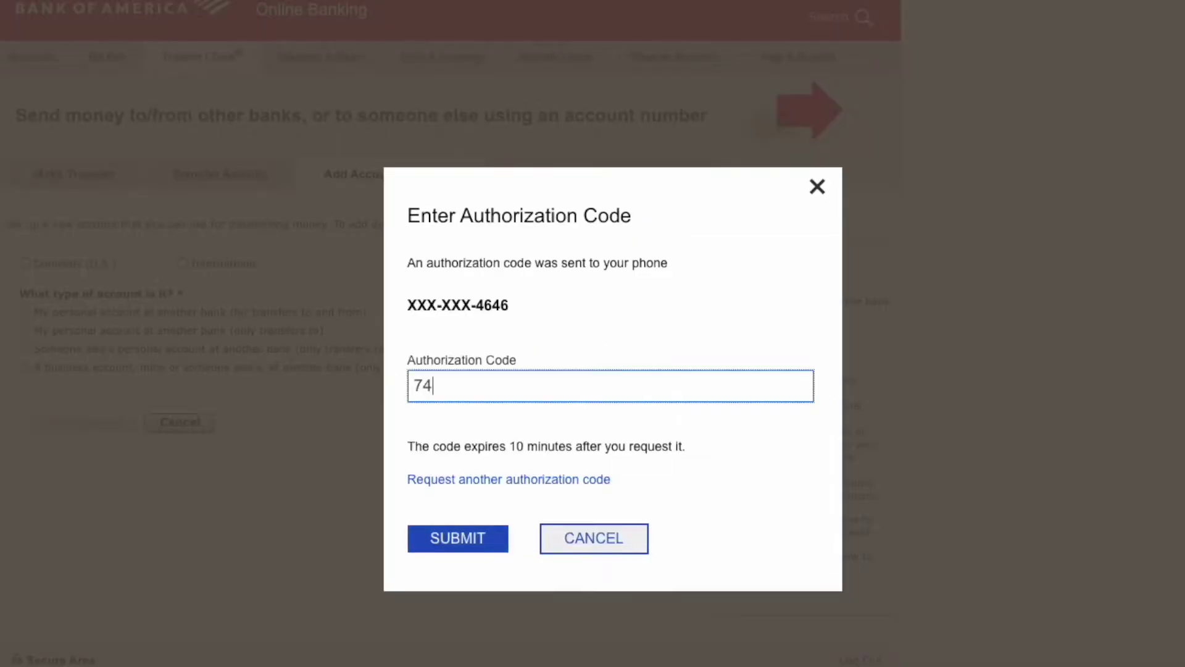
{"action": "left_click", "coordinate": [451, 547]}
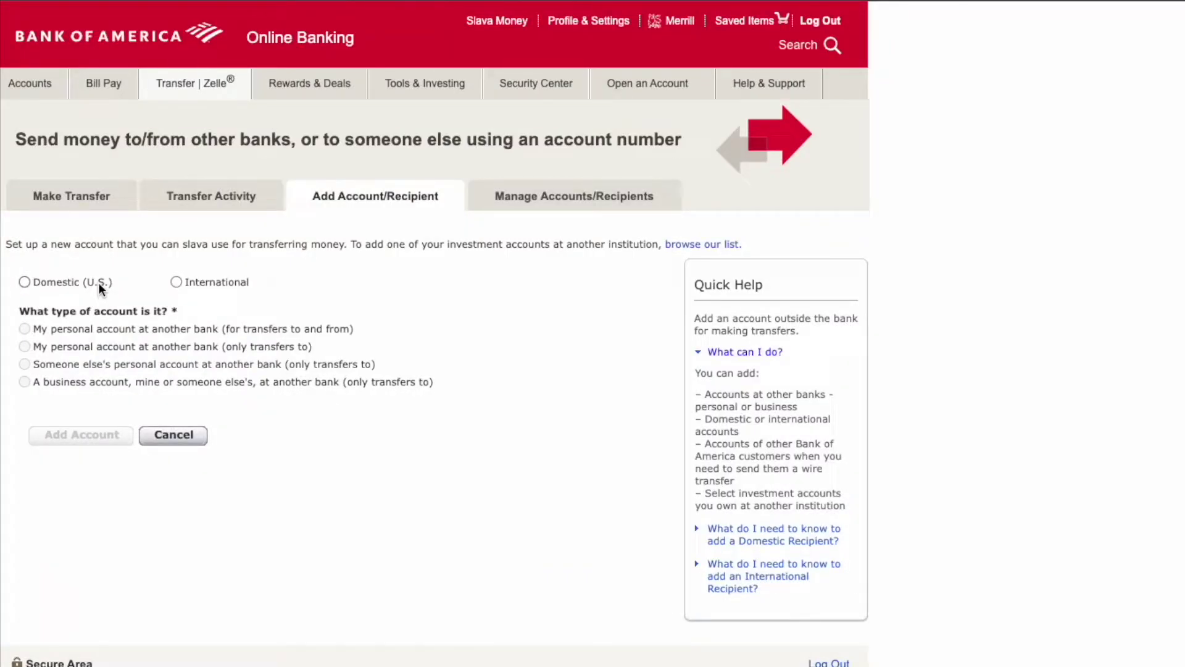
- Add a domestic personal checking account at Sutton Bank, routing number 041215663
{"action": "left_click", "coordinate": [99, 283]}
{"action": "left_click", "coordinate": [84, 329]}
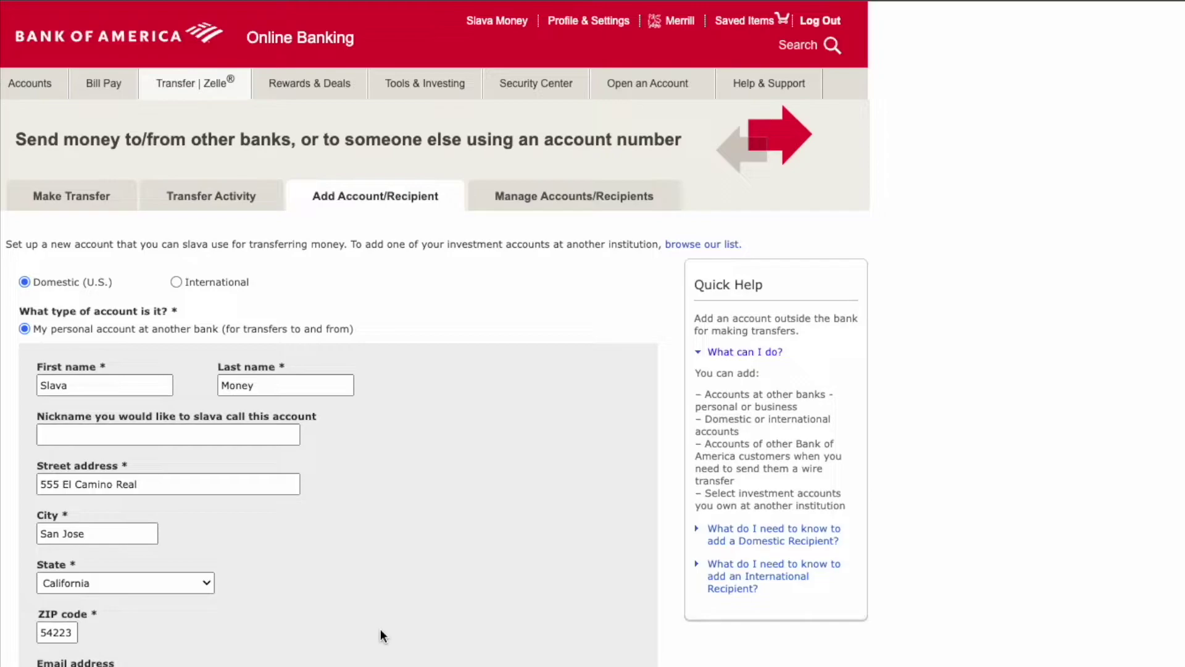
{"action": "scroll", "coordinate": [381, 636], "scroll_direction": "down", "scroll_amount": 5}
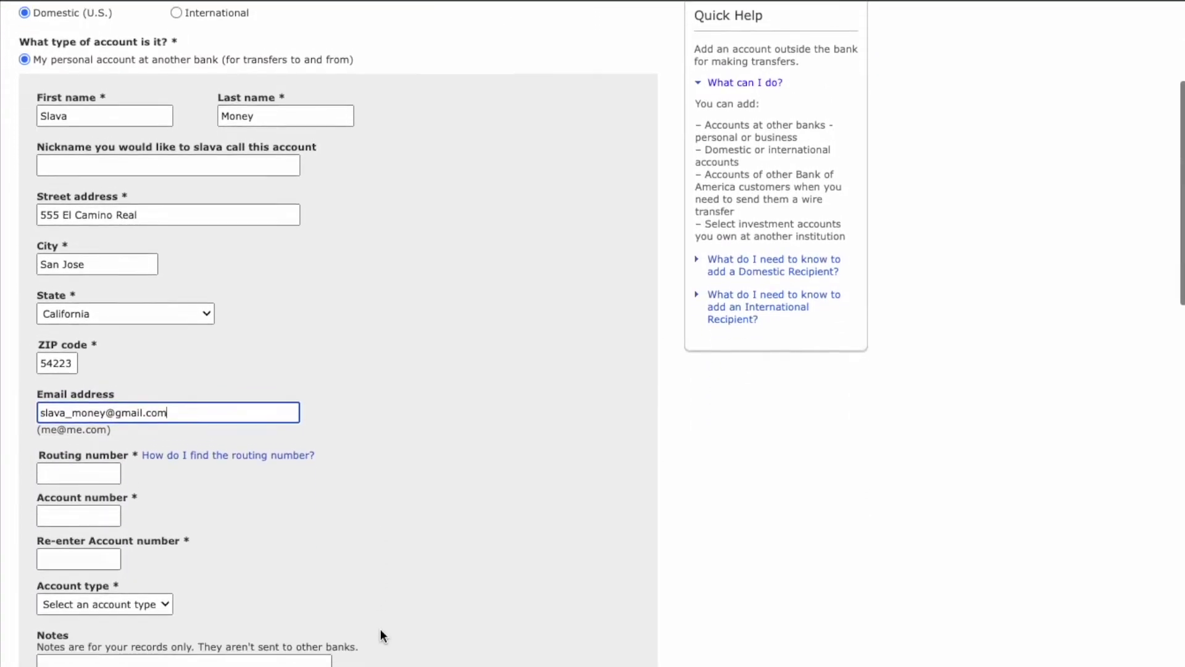
{"action": "scroll", "coordinate": [381, 635], "scroll_direction": "down", "scroll_amount": 1}
{"action": "scroll", "coordinate": [381, 636], "scroll_direction": "down", "scroll_amount": 2}
{"action": "scroll", "coordinate": [381, 636], "scroll_direction": "down", "scroll_amount": 1}
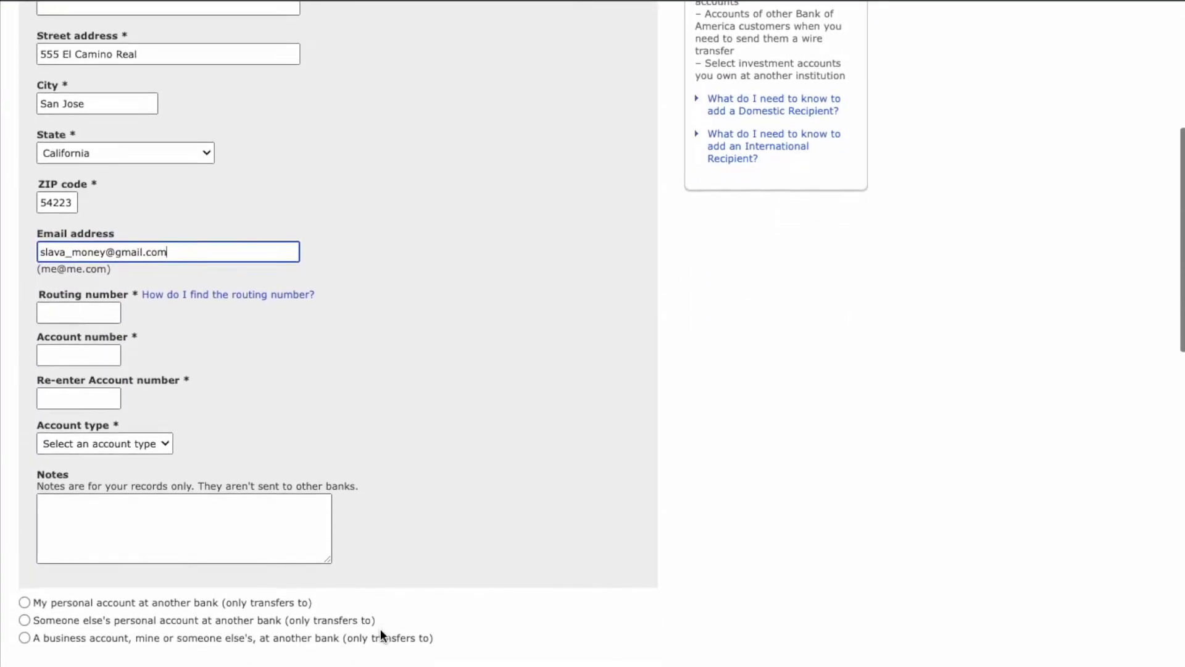
{"action": "scroll", "coordinate": [381, 635], "scroll_direction": "down", "scroll_amount": 1}
{"action": "scroll", "coordinate": [380, 629], "scroll_direction": "down", "scroll_amount": 1}
{"action": "scroll", "coordinate": [380, 630], "scroll_direction": "down", "scroll_amount": 1}
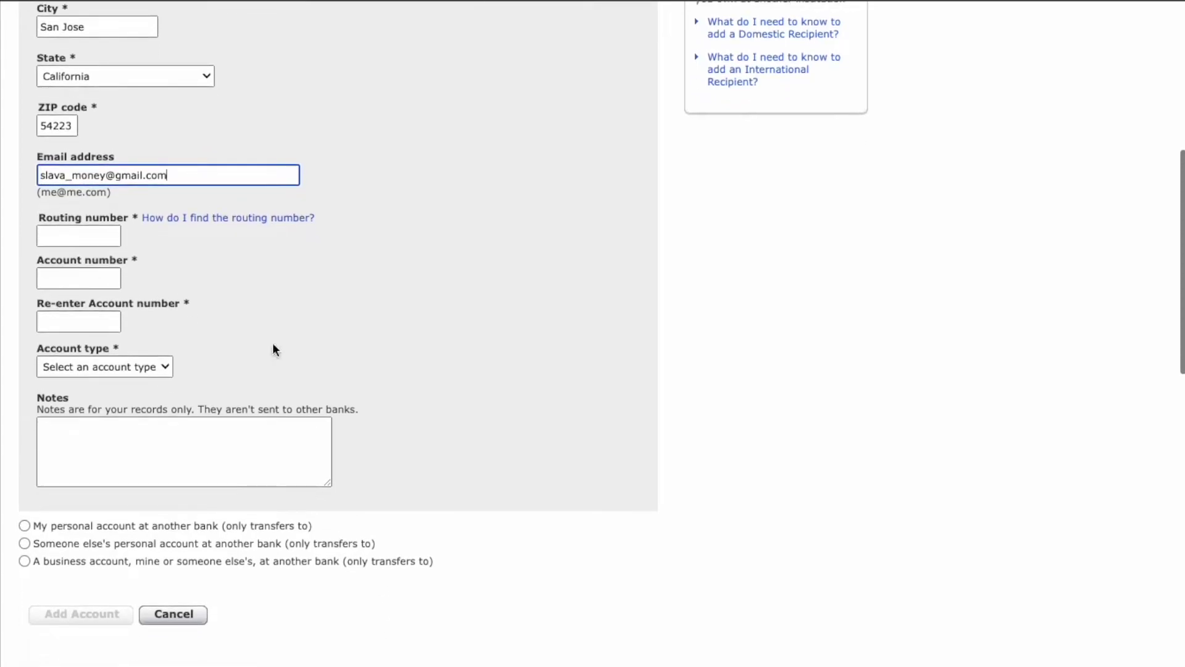
{"action": "left_click", "coordinate": [90, 235]}
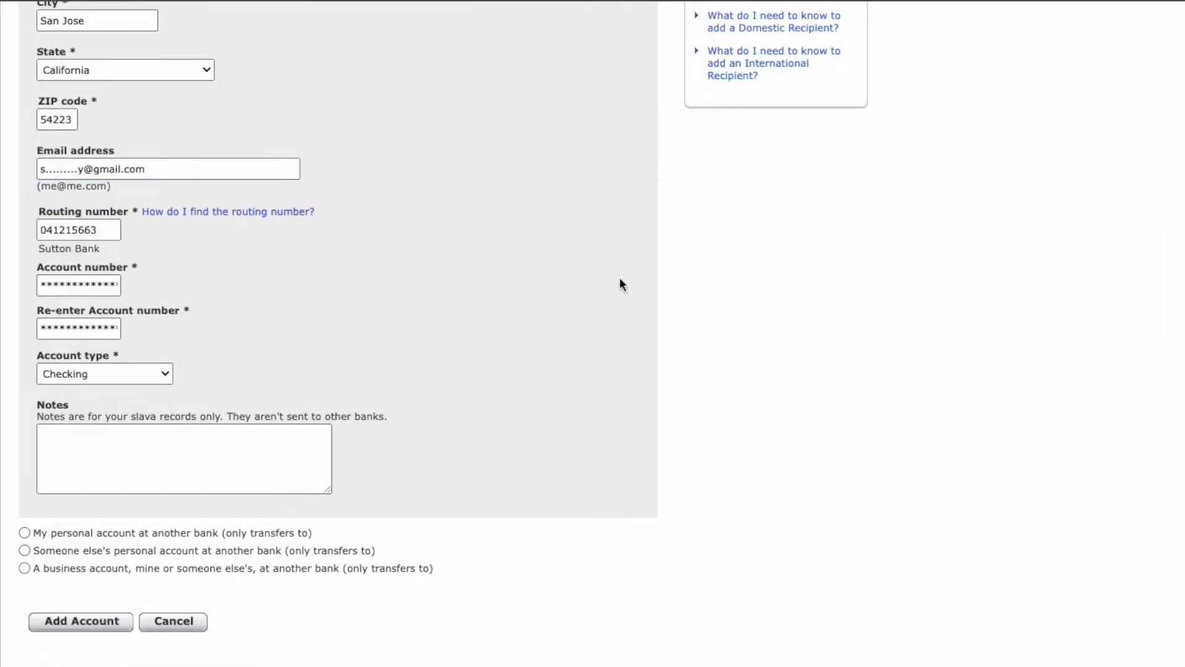
{"action": "left_click", "coordinate": [107, 626]}
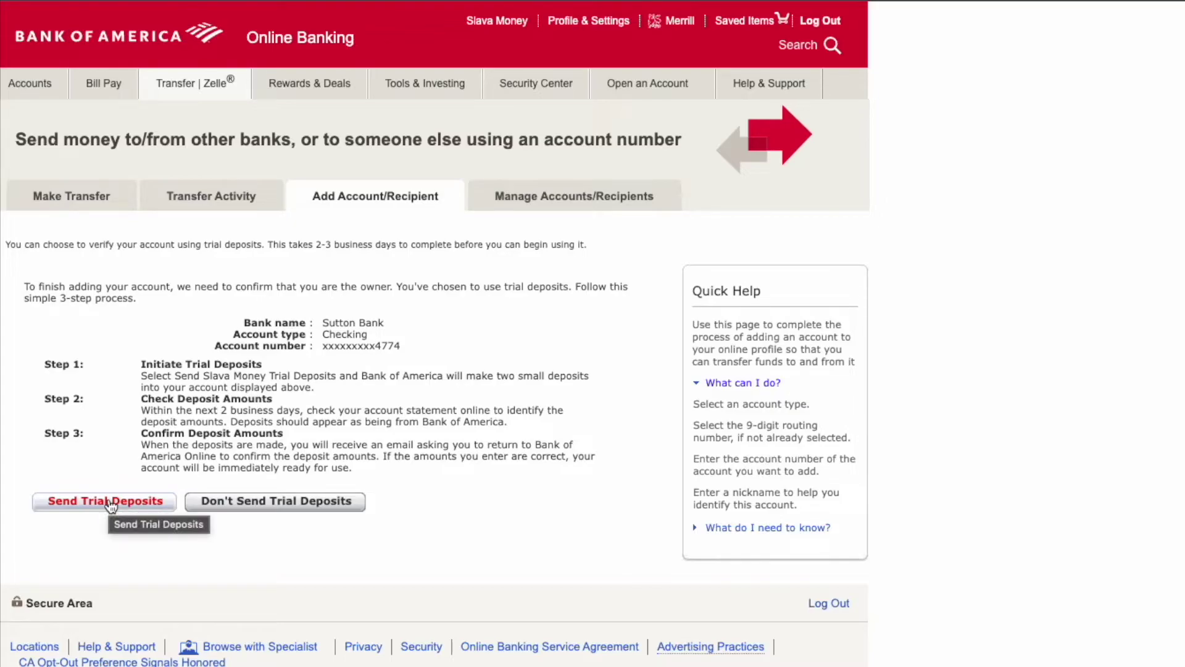
- Request trial deposits for the new Sutton Bank checking account
{"action": "left_click", "coordinate": [109, 502]}
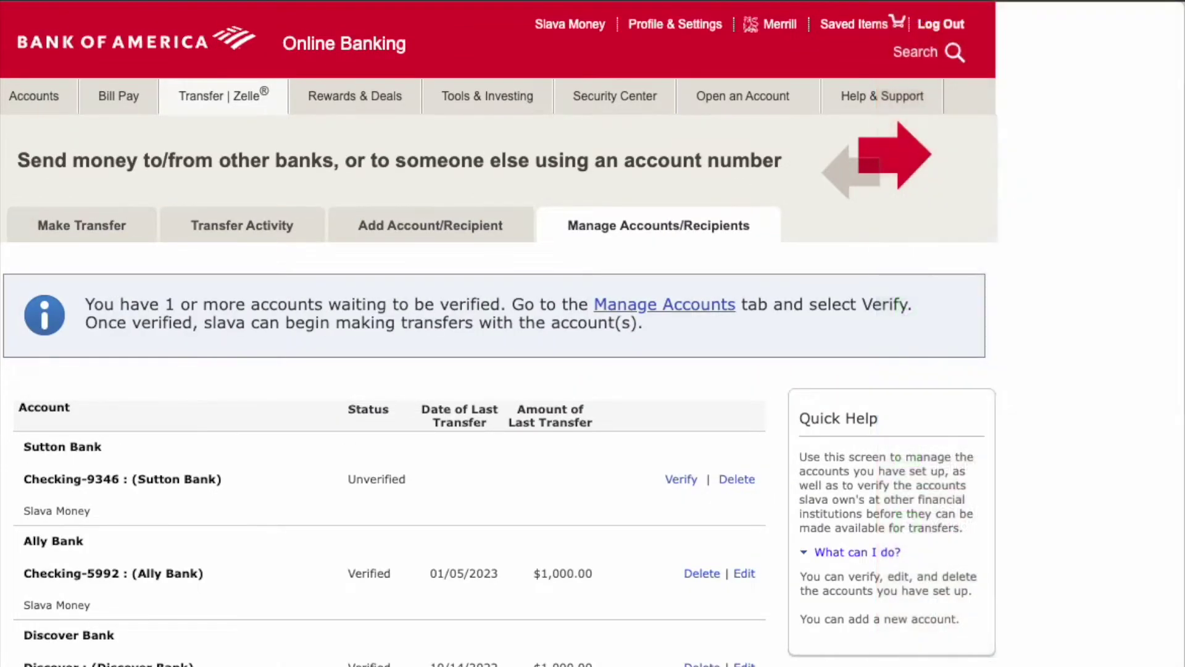
- Verify the Sutton Bank account with trial deposit amounts of 12 and 31 cents
{"action": "left_click", "coordinate": [681, 480]}
{"action": "left_click", "coordinate": [351, 462]}
{"action": "type", "text": "12"}
{"action": "key", "text": "Tab"}
{"action": "type", "text": "31"}
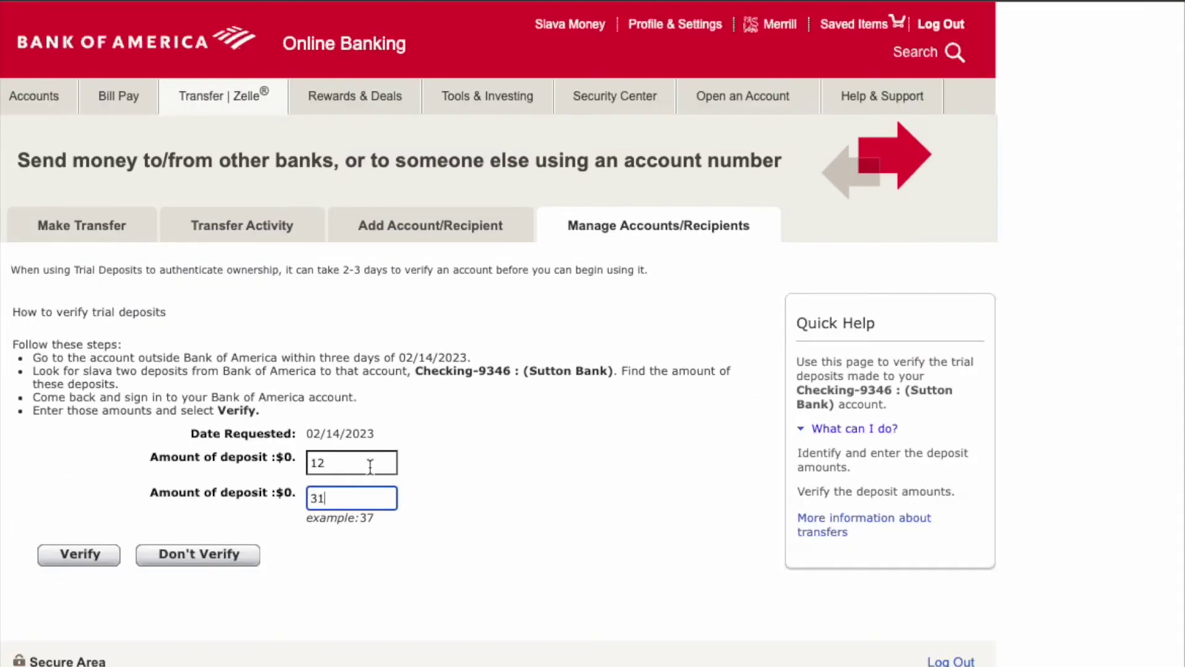
{"action": "left_click", "coordinate": [90, 559]}
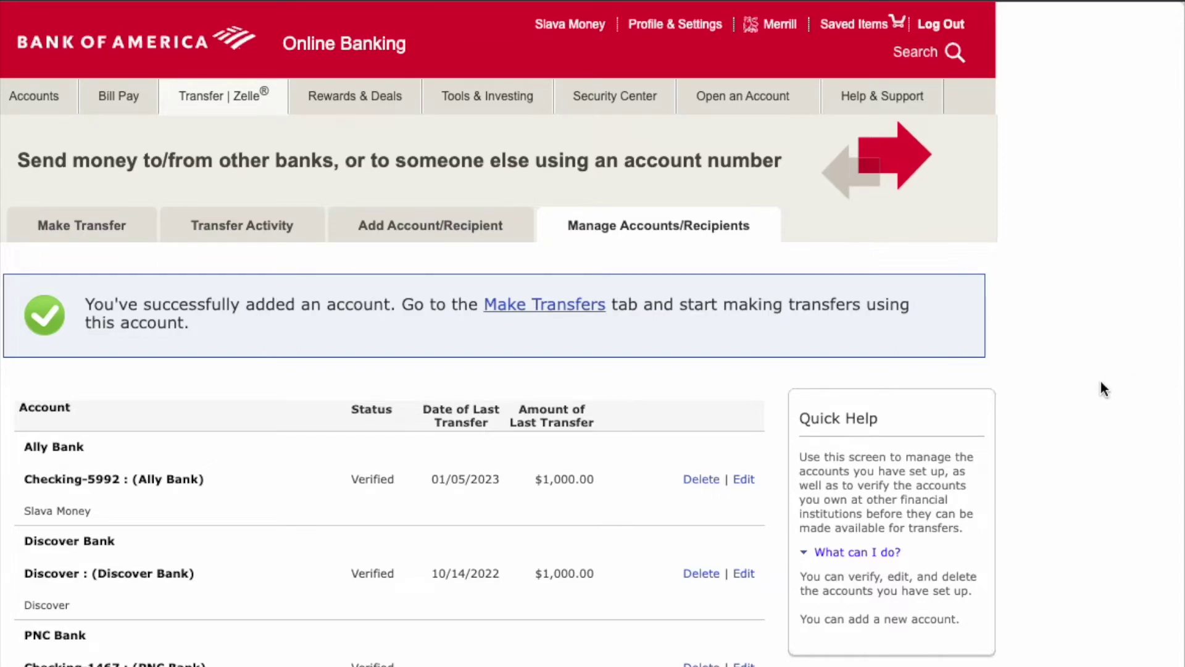
- Set up a one-time, immediate $25 transfer into My Checking Account for review
{"action": "left_click", "coordinate": [92, 222]}
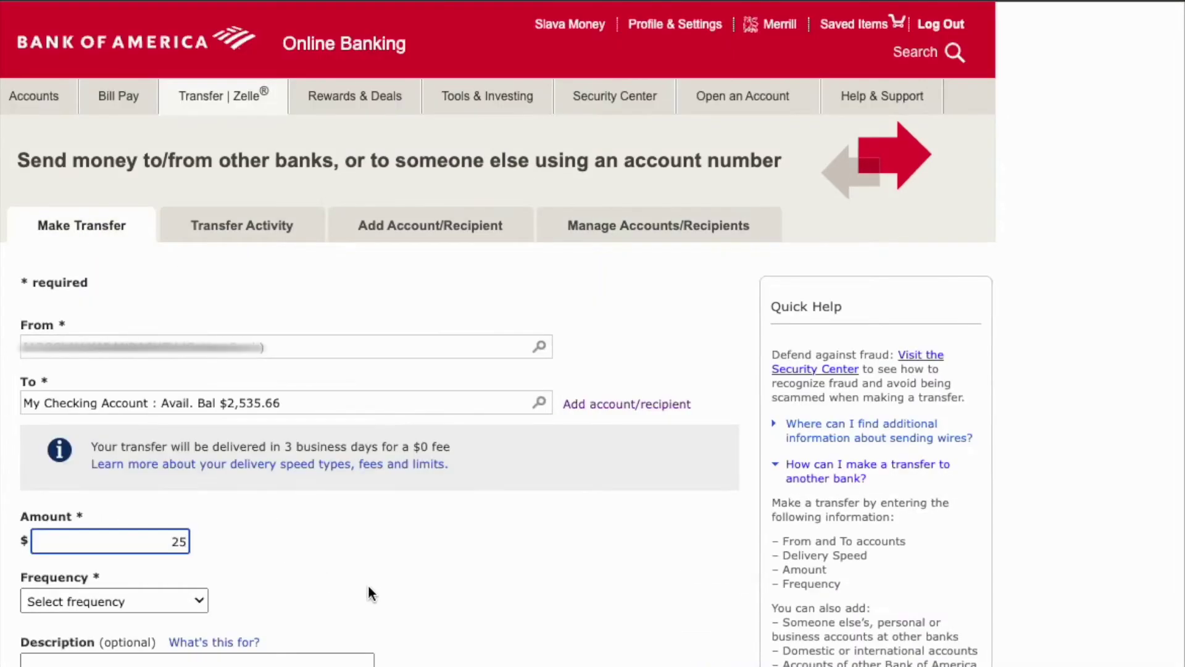
{"action": "left_click", "coordinate": [401, 586]}
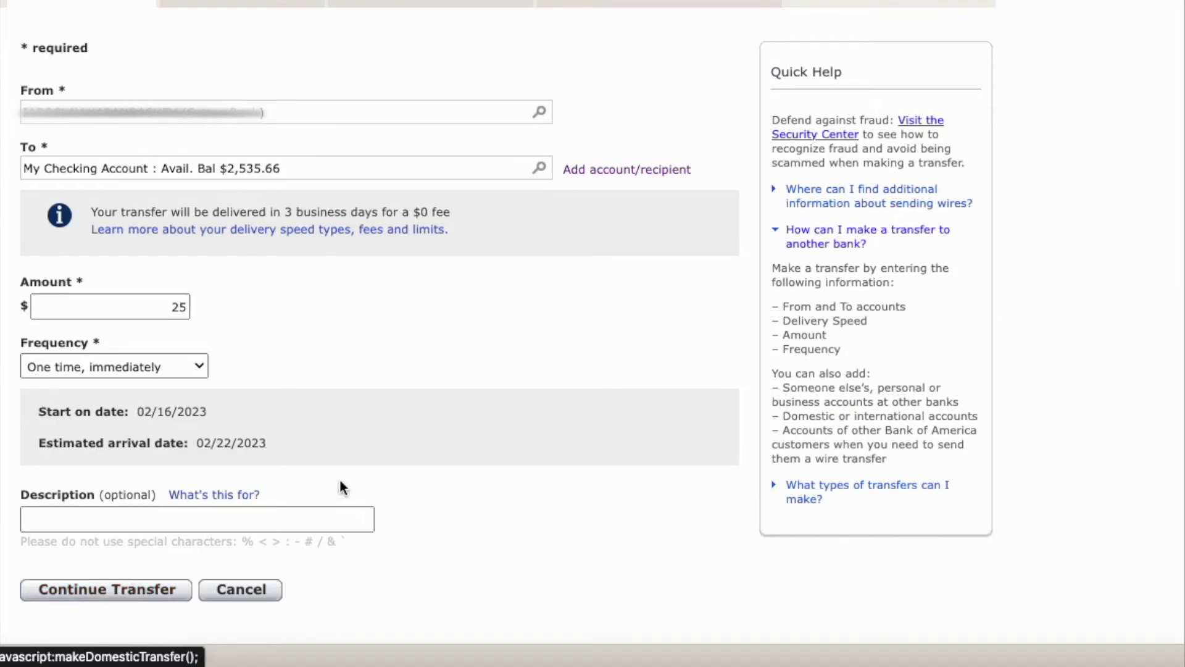
{"action": "scroll", "coordinate": [340, 478], "scroll_direction": "down", "scroll_amount": 3}
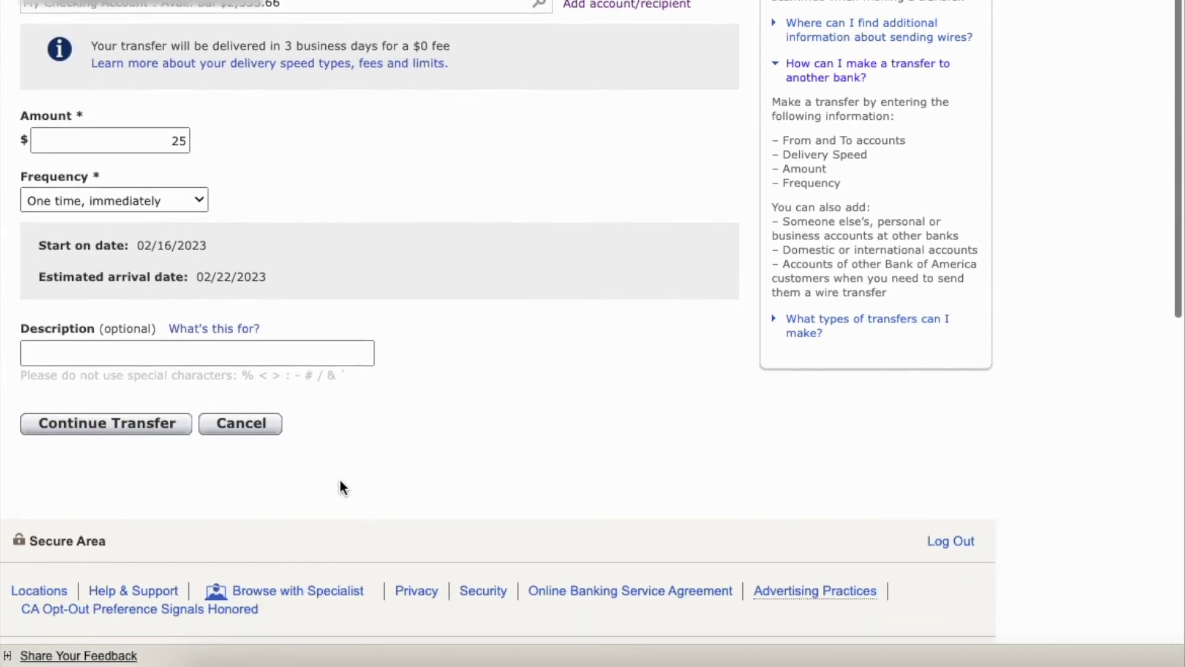
{"action": "scroll", "coordinate": [339, 489], "scroll_direction": "down", "scroll_amount": 1}
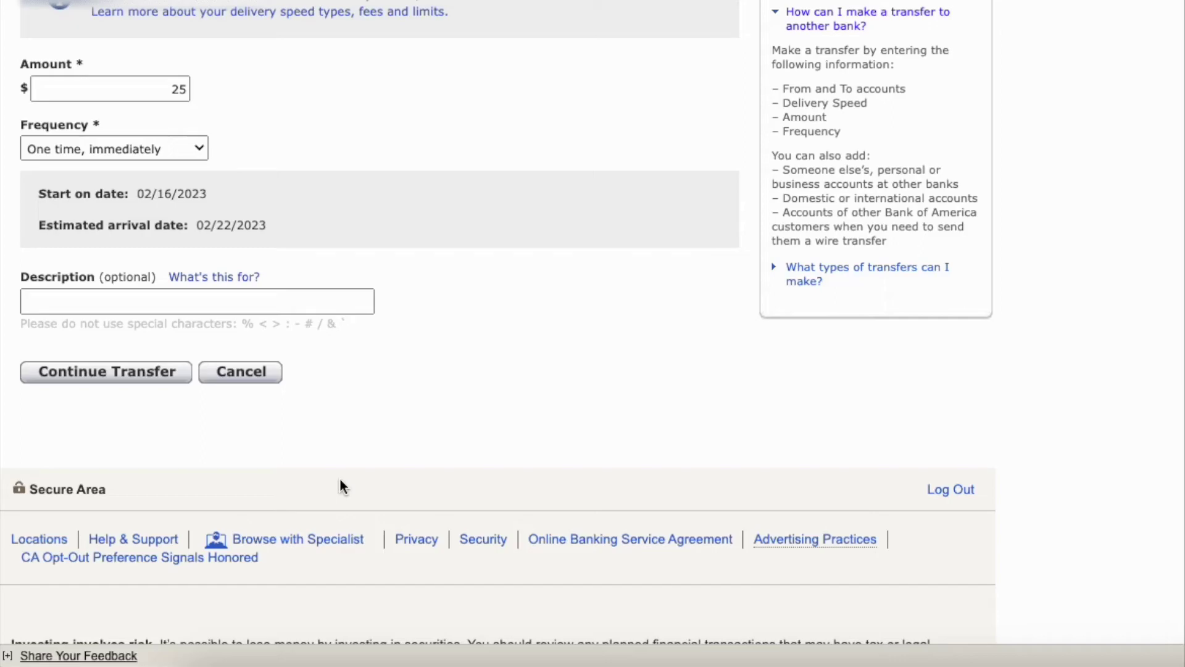
{"action": "scroll", "coordinate": [339, 487], "scroll_direction": "down", "scroll_amount": 1}
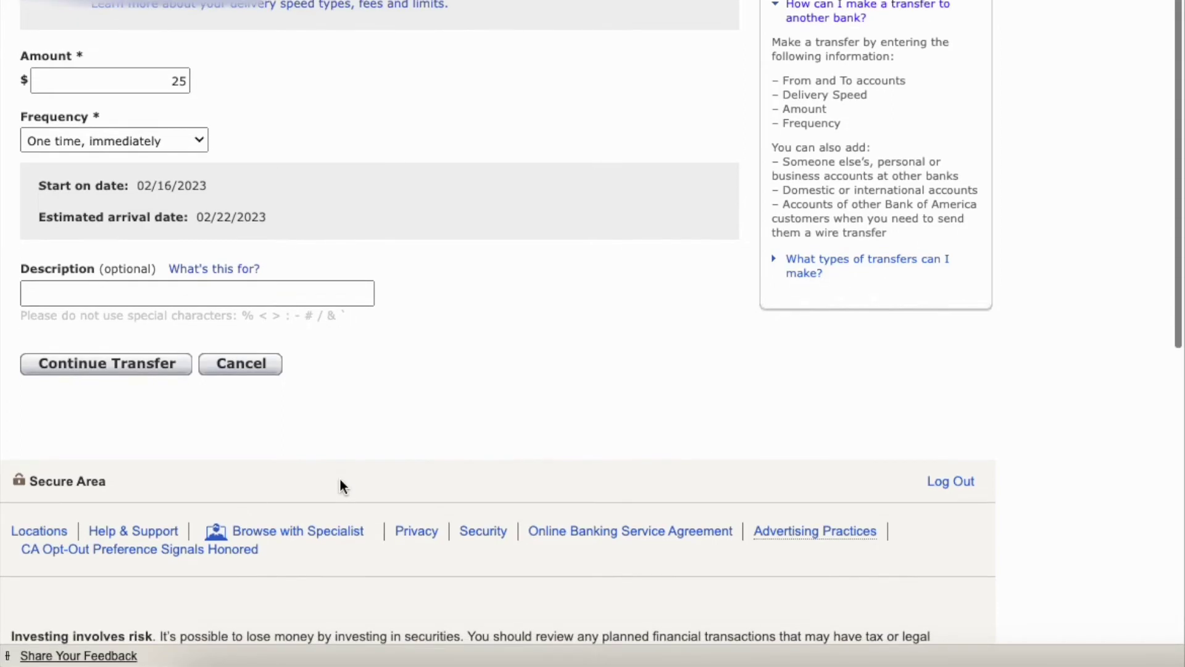
{"action": "left_click", "coordinate": [158, 365]}
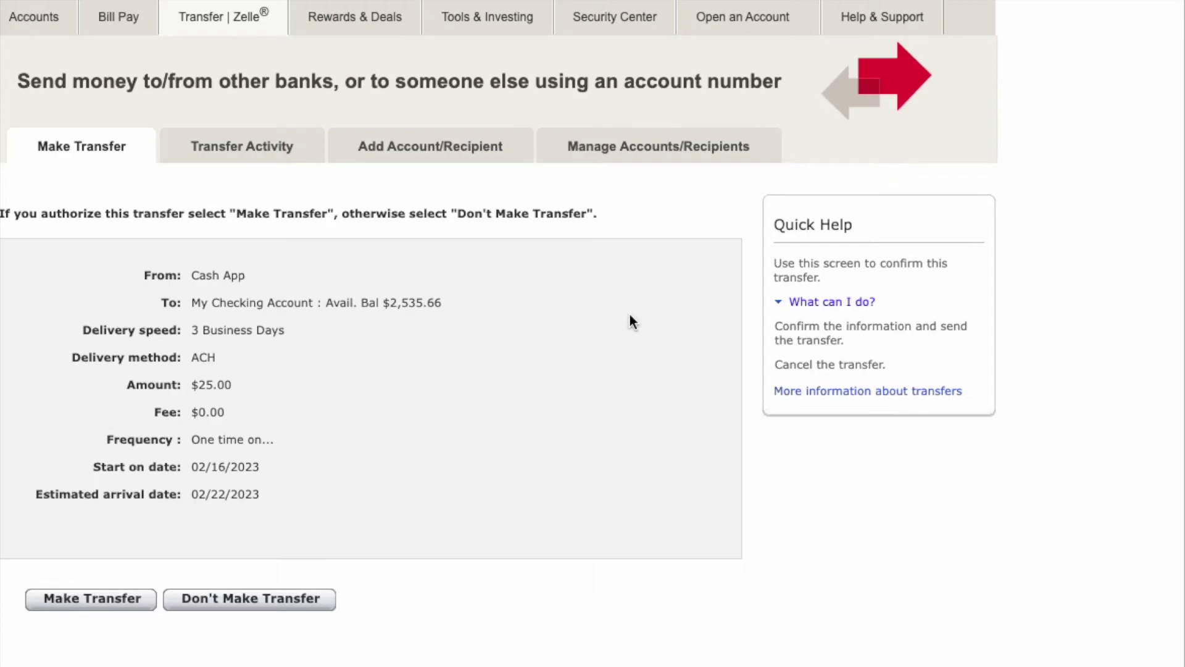
{"action": "left_click", "coordinate": [86, 603]}
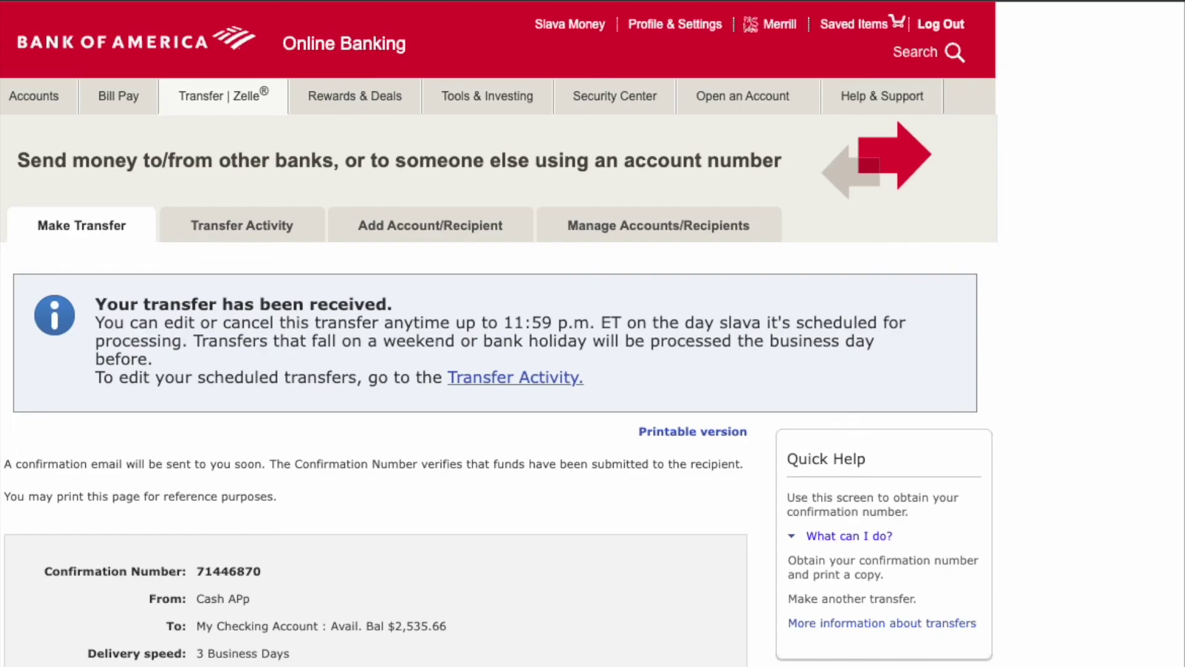
{"action": "scroll", "coordinate": [593, 334], "scroll_direction": "down", "scroll_amount": 5}
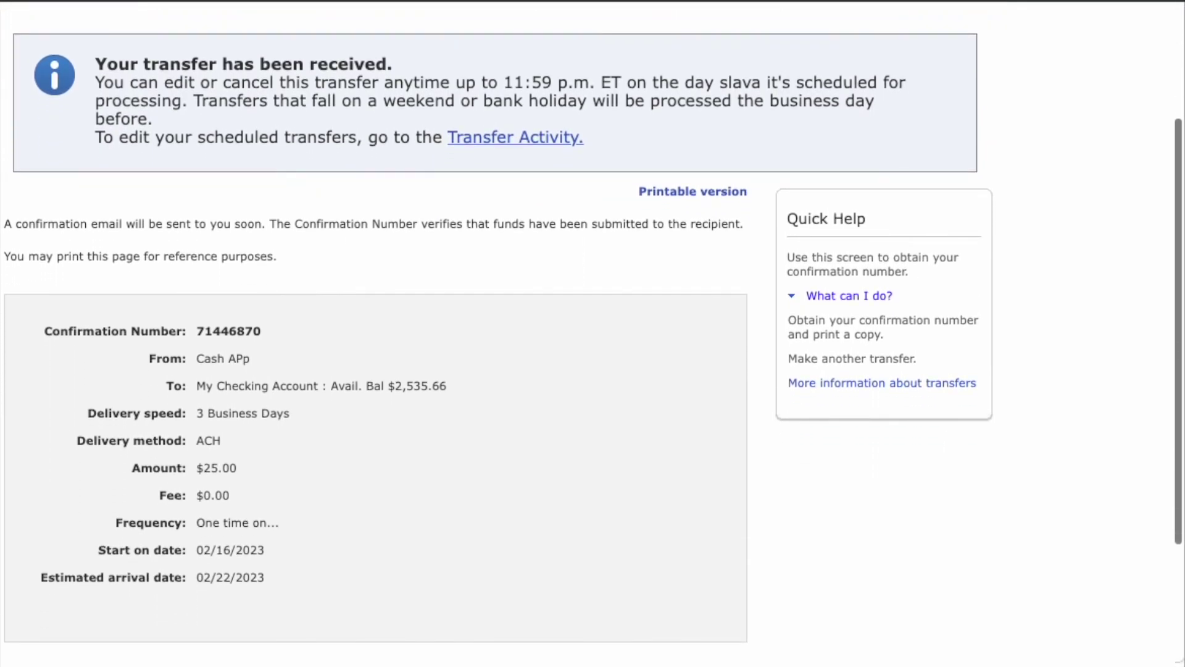